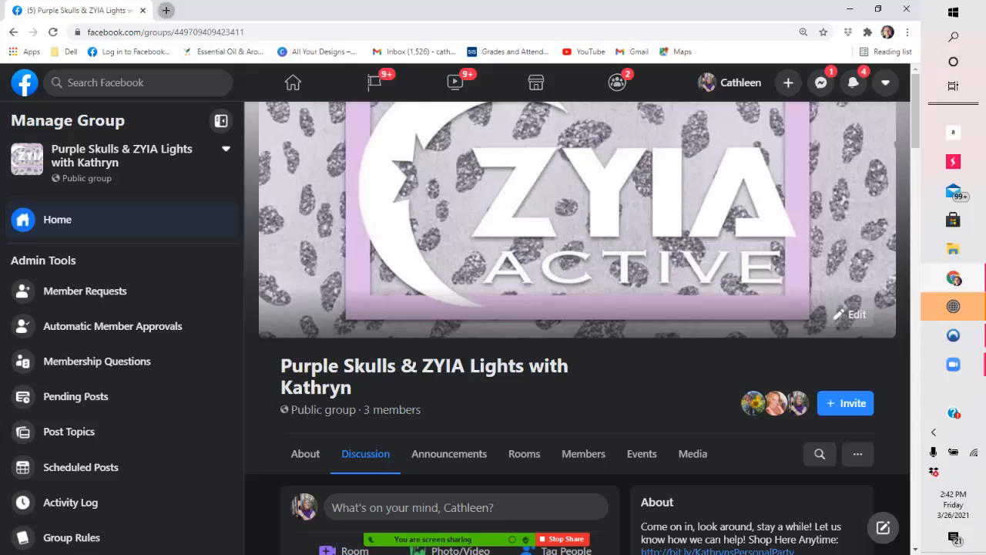
- Open flowcode.com in a new browser tab and start creating a new code
{"action": "left_click", "coordinate": [166, 10]}
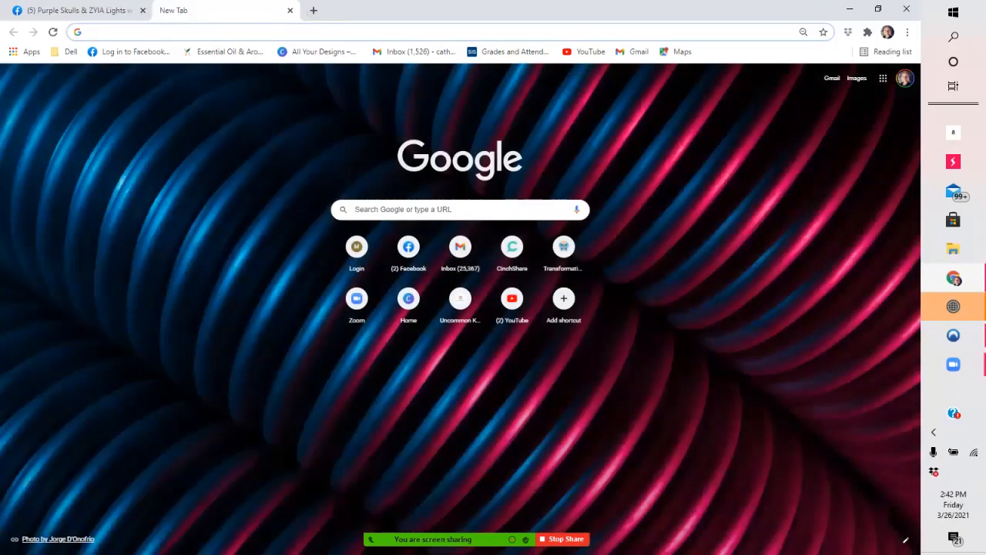
{"action": "type", "text": "flow"}
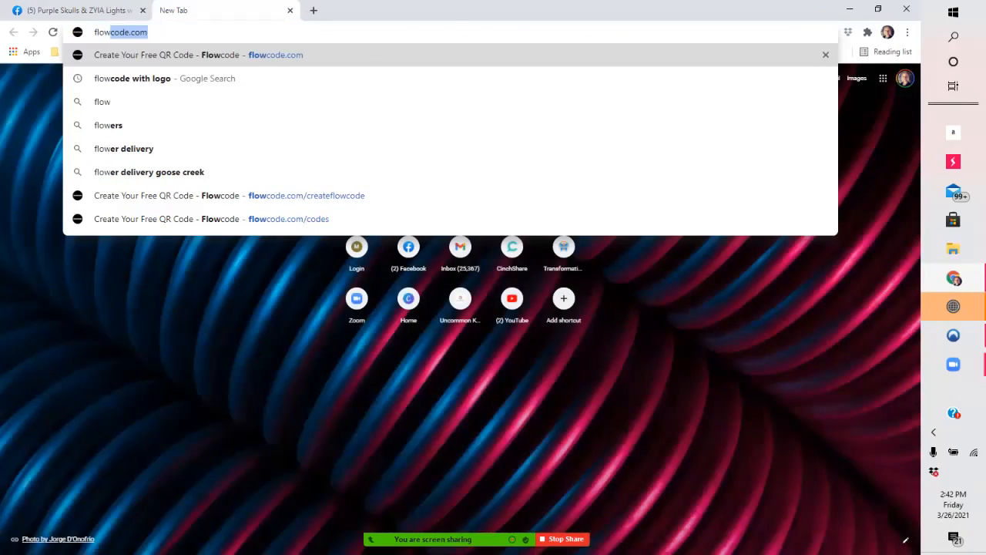
{"action": "type", "text": "code"}
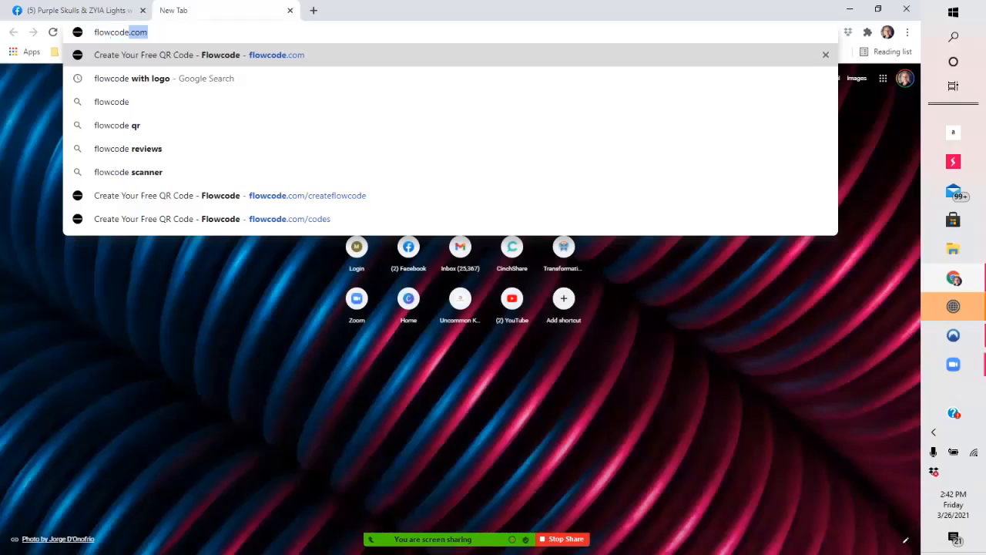
{"action": "key", "text": "Return"}
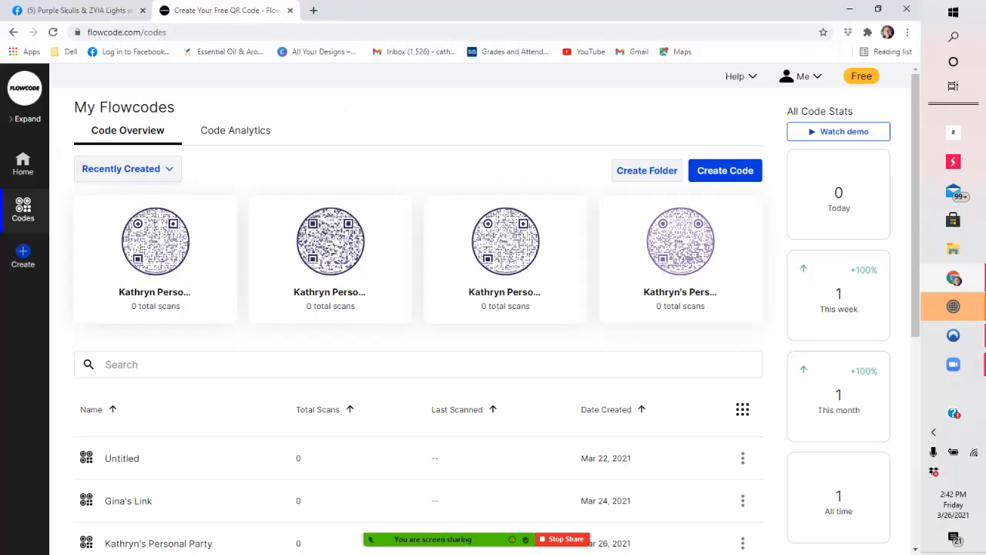
{"action": "left_click", "coordinate": [725, 170]}
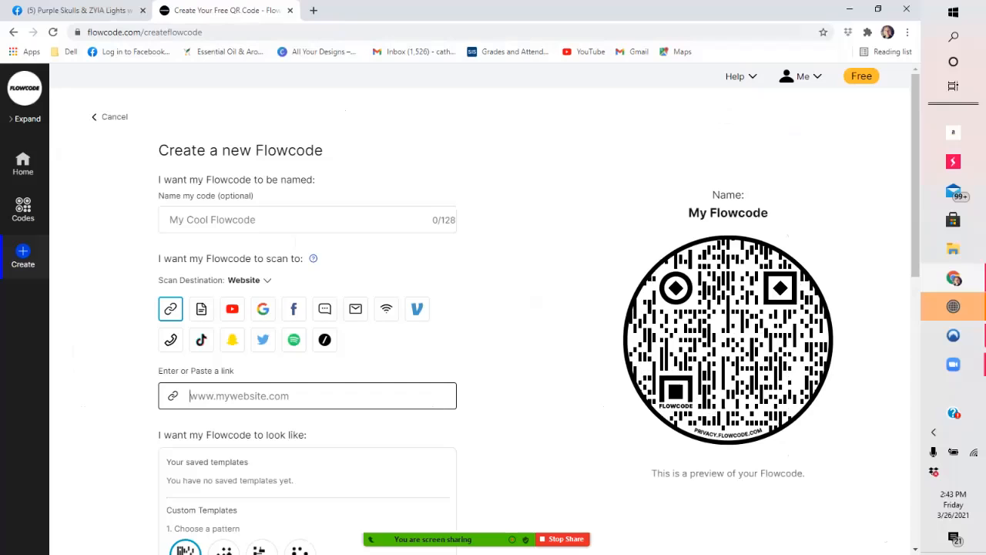
- Name the new Flowcode with the host's first name in possessive form followed by "Personal Party"
{"action": "left_click", "coordinate": [307, 219]}
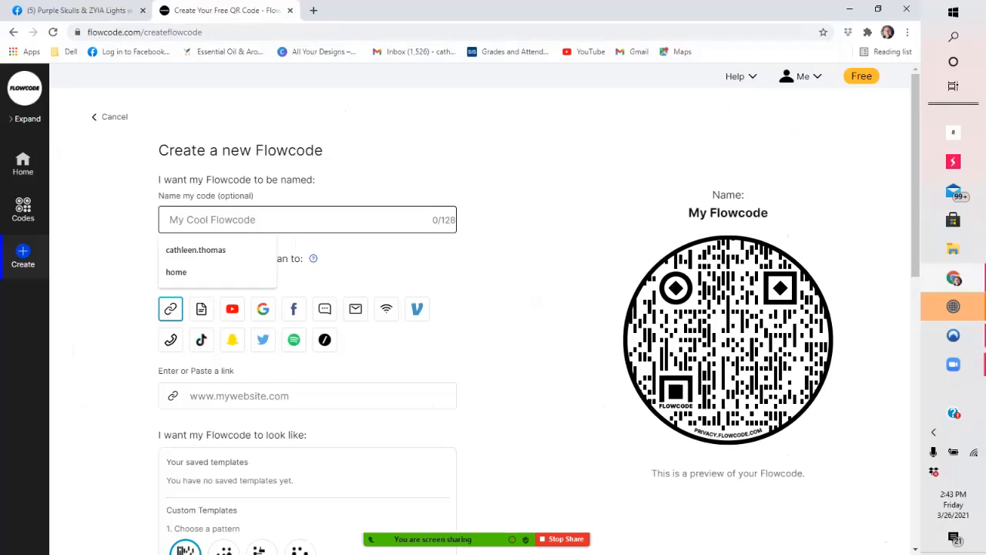
{"action": "type", "text": "Kathr"}
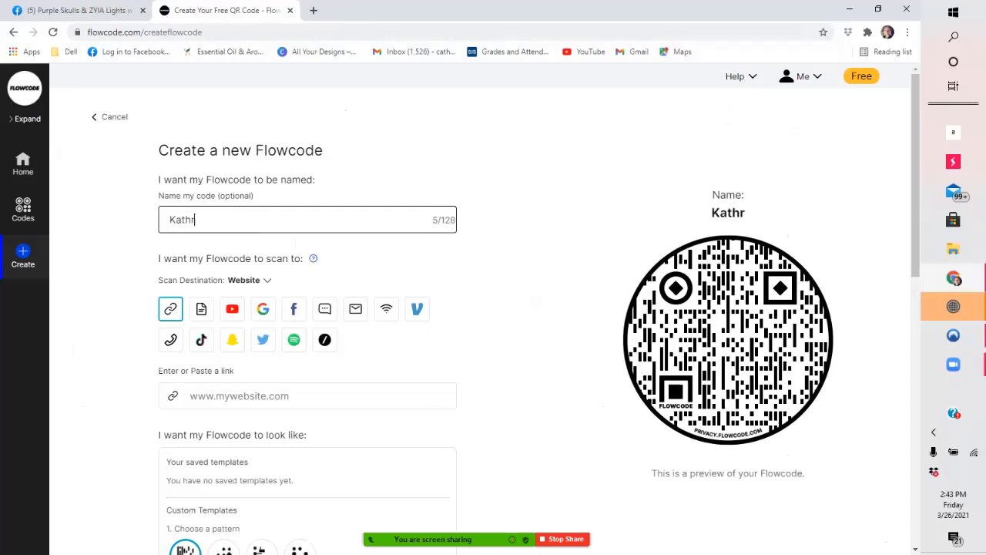
{"action": "type", "text": "yn's "}
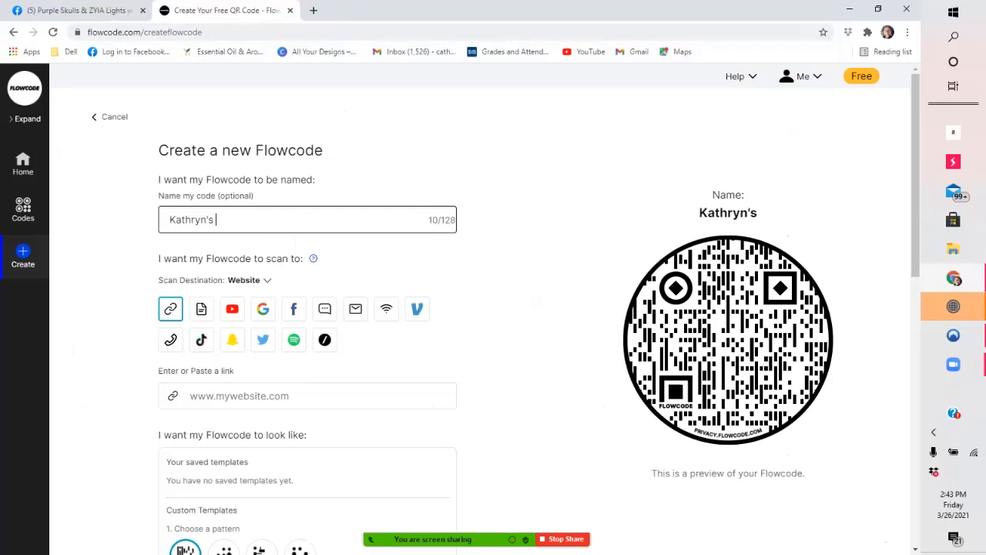
{"action": "type", "text": "Personal"}
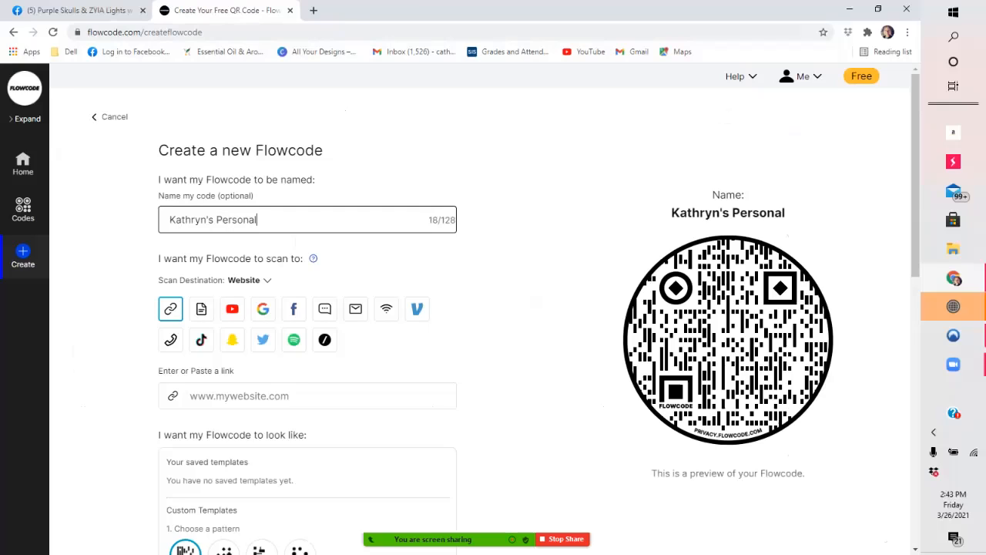
{"action": "type", "text": " Party"}
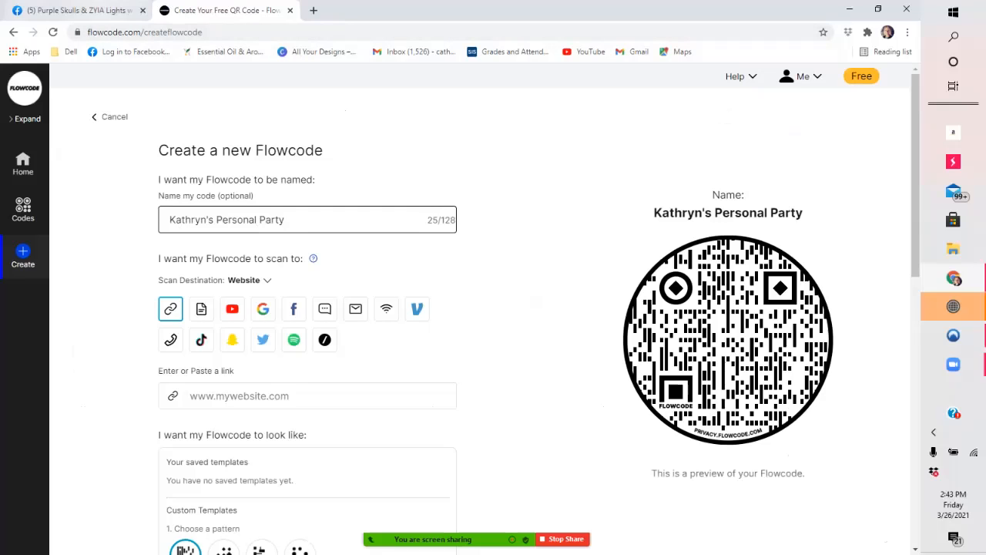
- Copy the bit.ly shopping link from the Facebook group's announcement post and paste it as the Flowcode's website link
{"action": "left_click", "coordinate": [77, 10]}
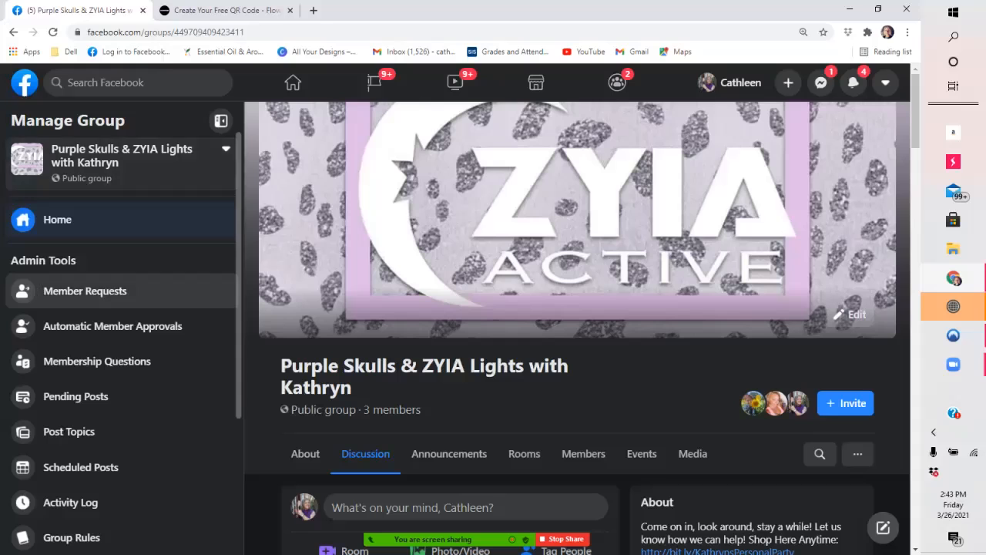
{"action": "scroll", "coordinate": [571, 324], "scroll_direction": "down", "scroll_amount": 4}
{"action": "scroll", "coordinate": [570, 324], "scroll_direction": "down", "scroll_amount": 1}
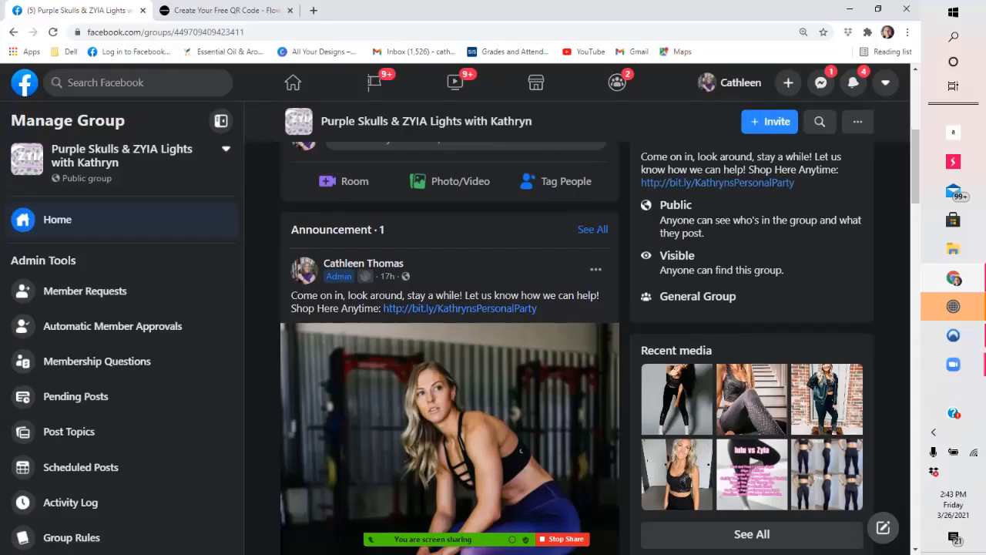
{"action": "left_click_drag", "start_coordinate": [538, 310], "coordinate": [384, 309]}
{"action": "key", "text": "ctrl+c"}
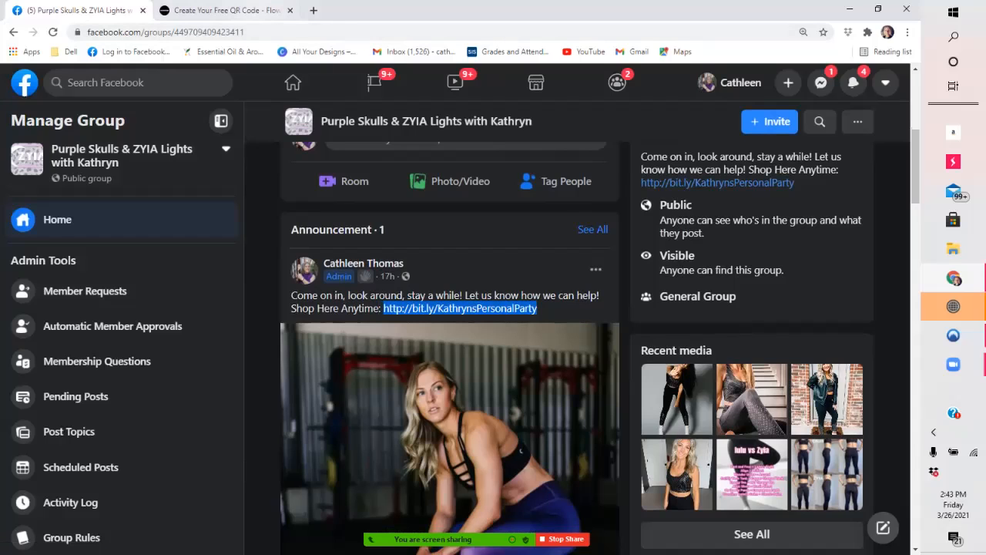
{"action": "left_click", "coordinate": [225, 11]}
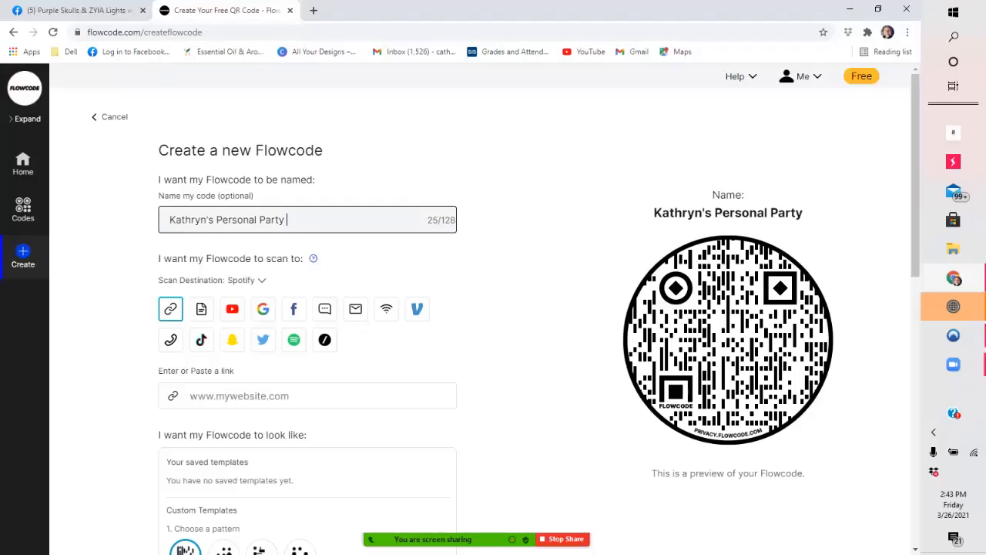
{"action": "left_click", "coordinate": [289, 397]}
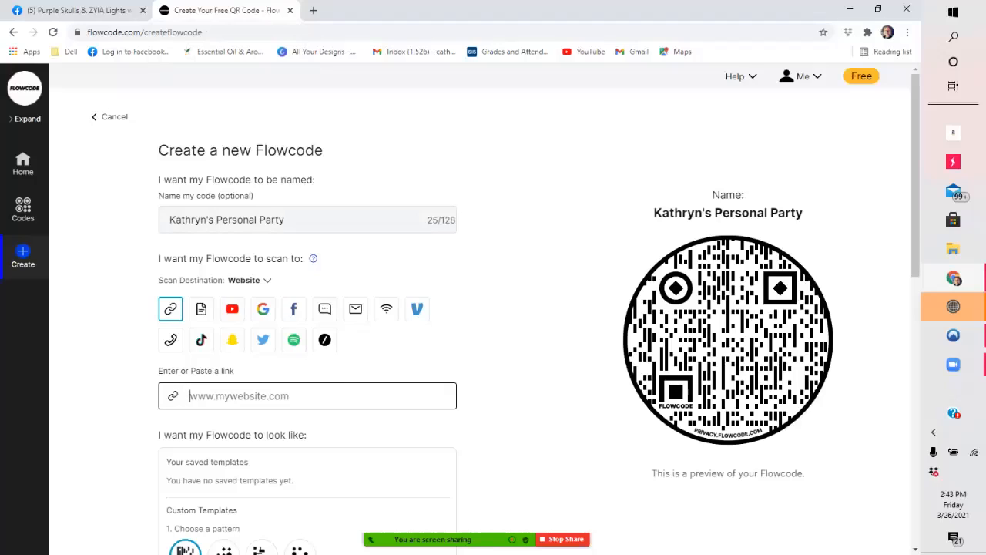
{"action": "key", "text": "ctrl+v"}
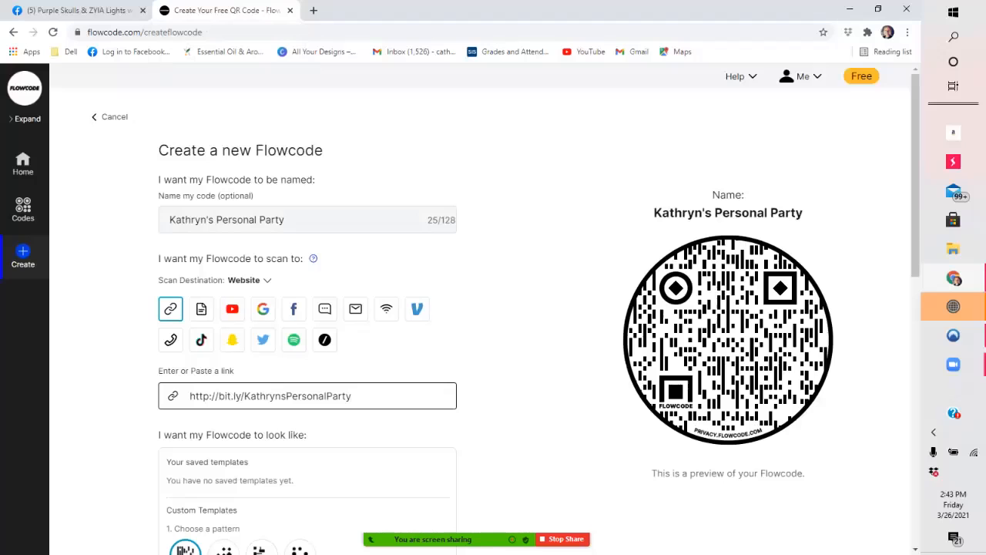
- Compare the custom code patterns and choose the third one, made of mixed horizontal and vertical blocks
{"action": "scroll", "coordinate": [308, 308], "scroll_direction": "down", "scroll_amount": 3}
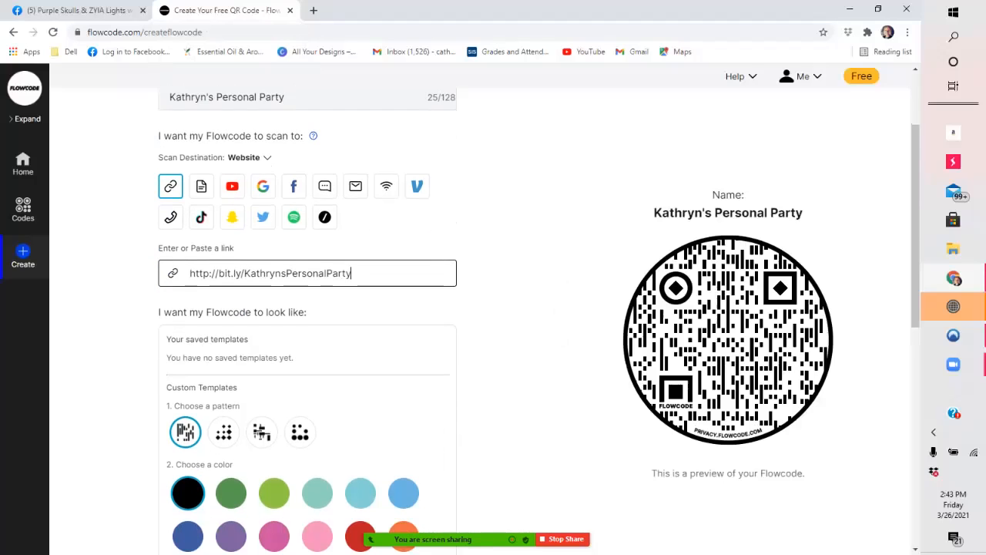
{"action": "scroll", "coordinate": [308, 308], "scroll_direction": "down", "scroll_amount": 2}
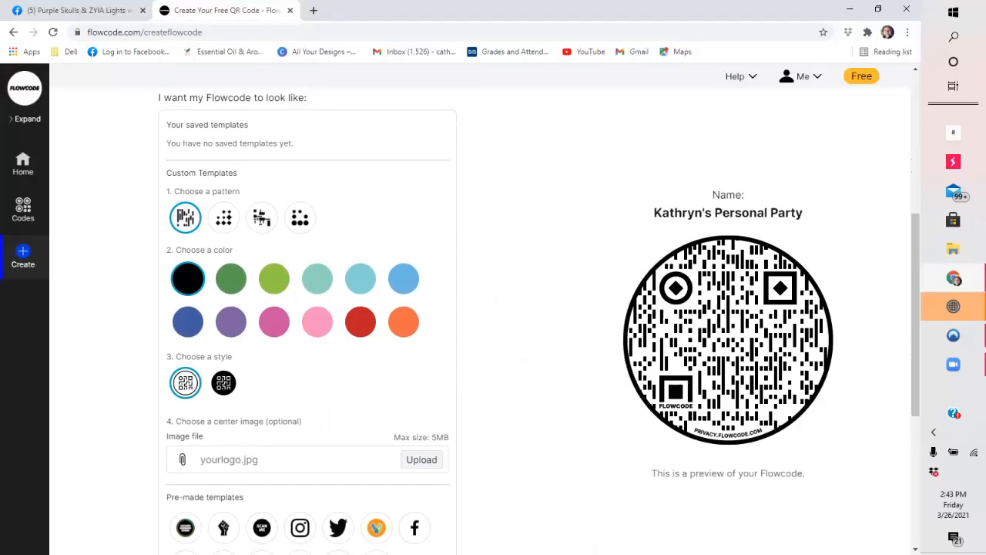
{"action": "left_click", "coordinate": [223, 217]}
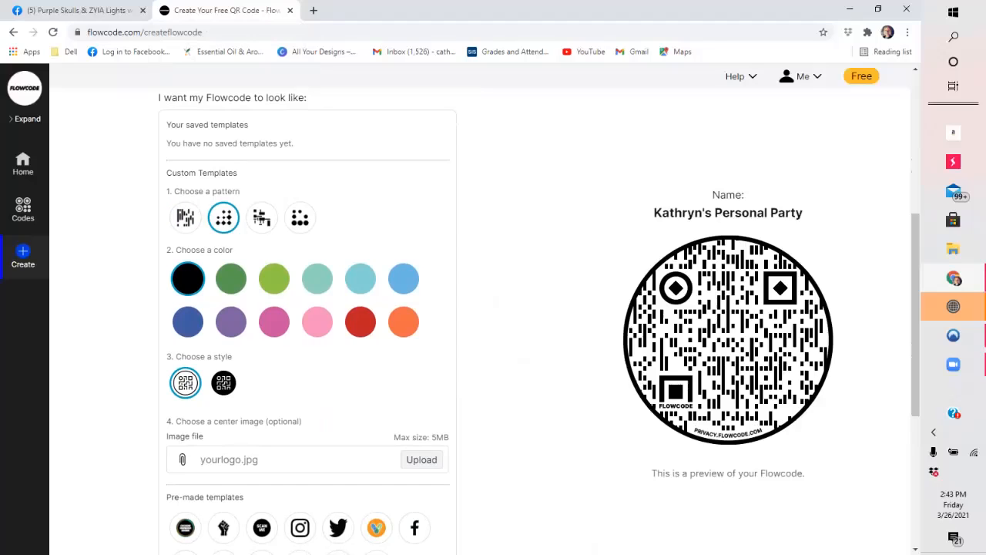
{"action": "left_click", "coordinate": [262, 217]}
{"action": "left_click", "coordinate": [301, 217]}
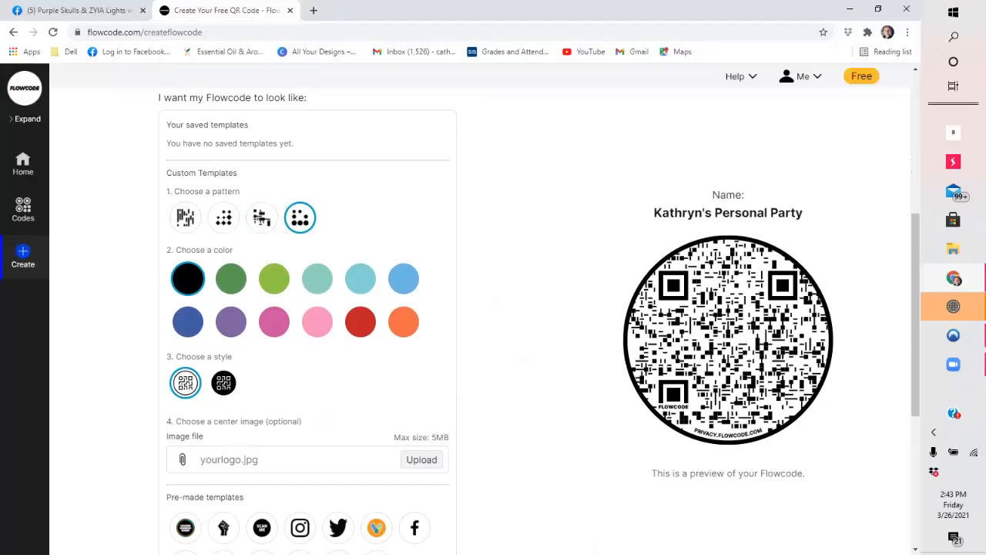
{"action": "left_click", "coordinate": [262, 217]}
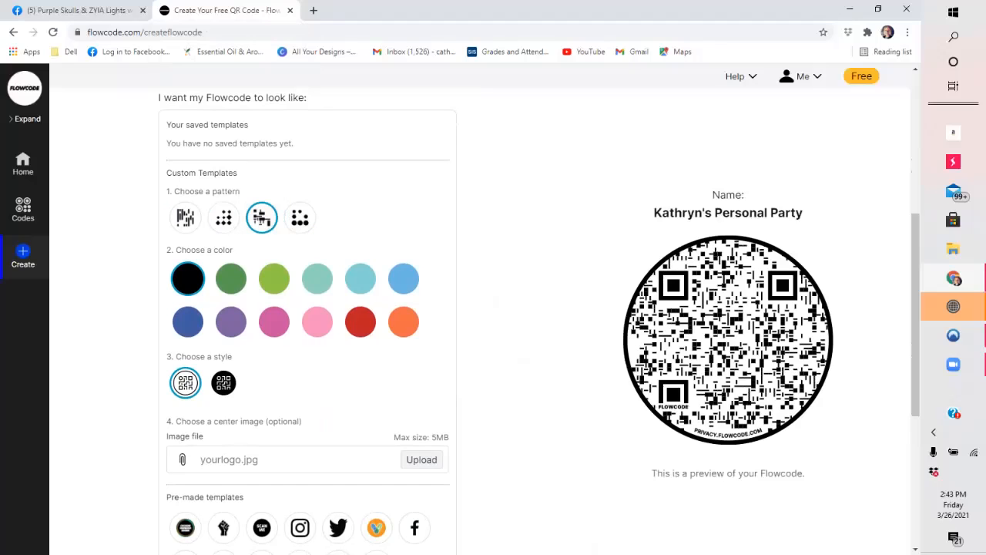
{"action": "left_click", "coordinate": [223, 217]}
{"action": "left_click", "coordinate": [186, 217]}
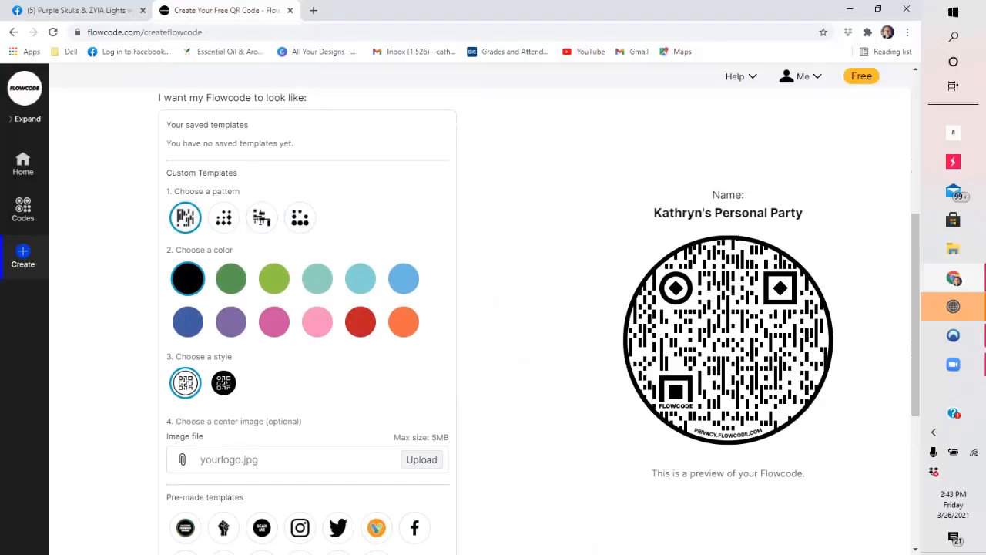
{"action": "left_click", "coordinate": [224, 217]}
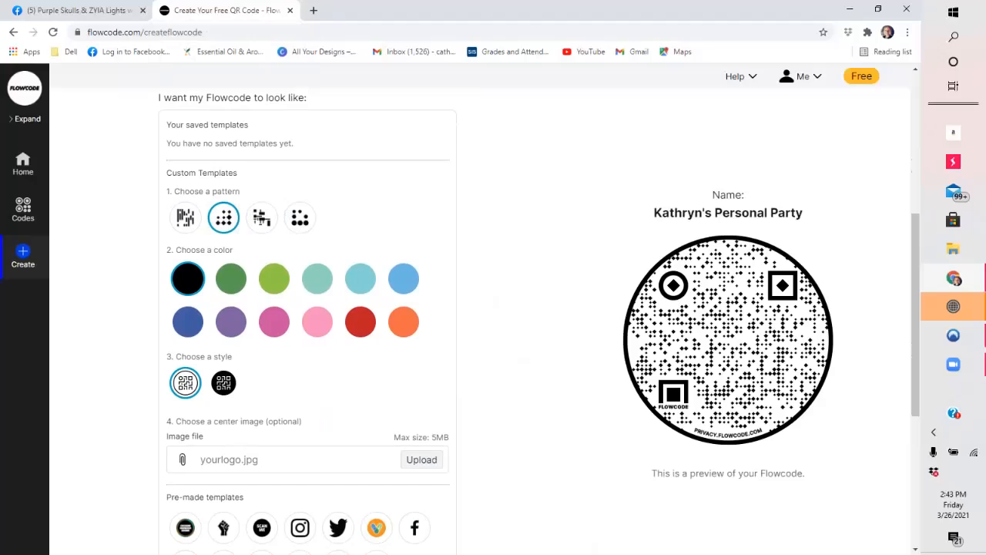
{"action": "left_click", "coordinate": [262, 218]}
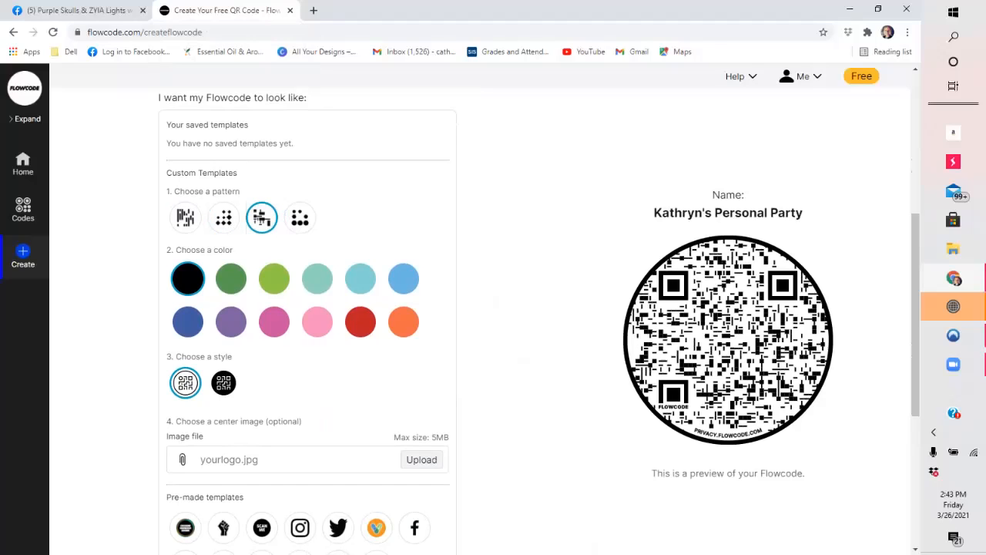
- Set the code's color to purple, compare the styles, and choose the dark purple on white one
{"action": "scroll", "coordinate": [308, 324], "scroll_direction": "down", "scroll_amount": 1}
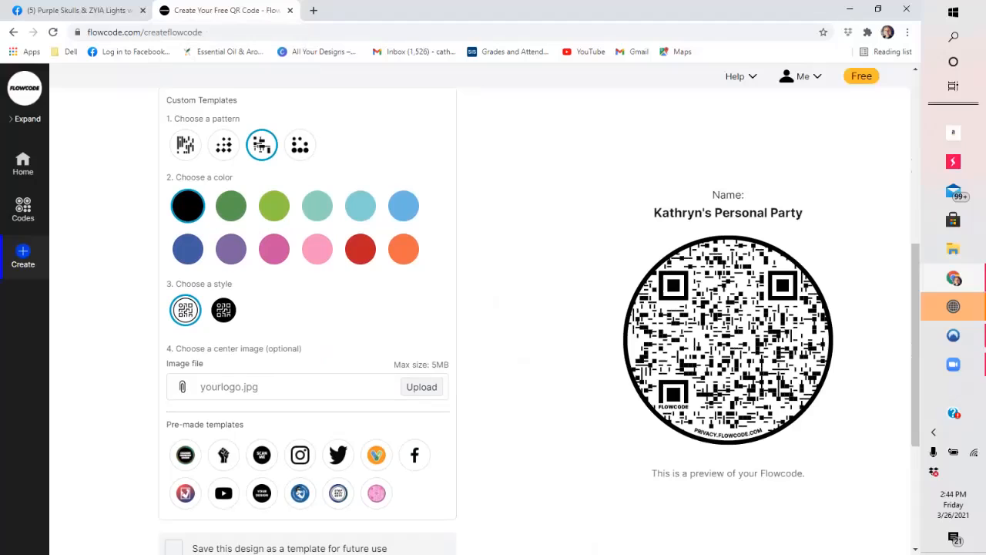
{"action": "left_click", "coordinate": [231, 249]}
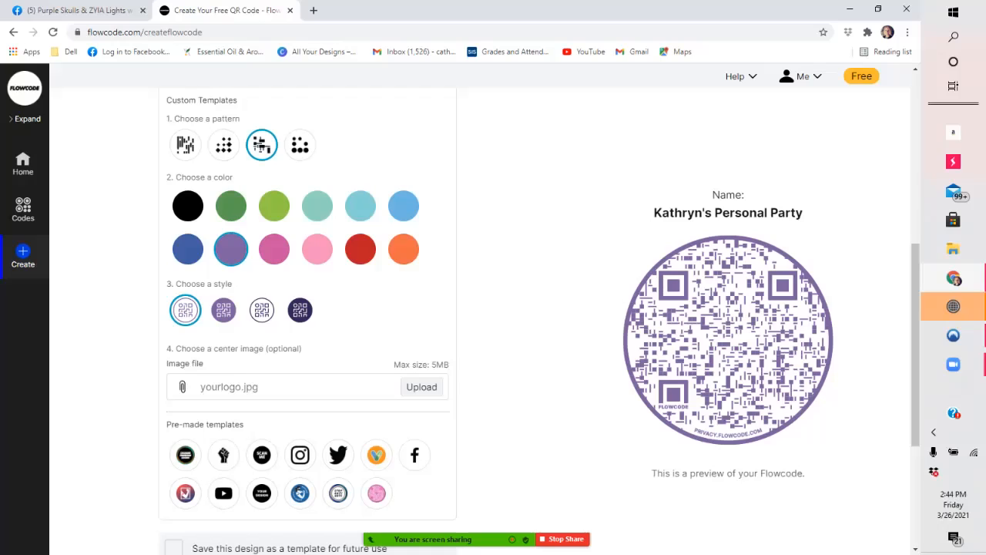
{"action": "left_click", "coordinate": [223, 310]}
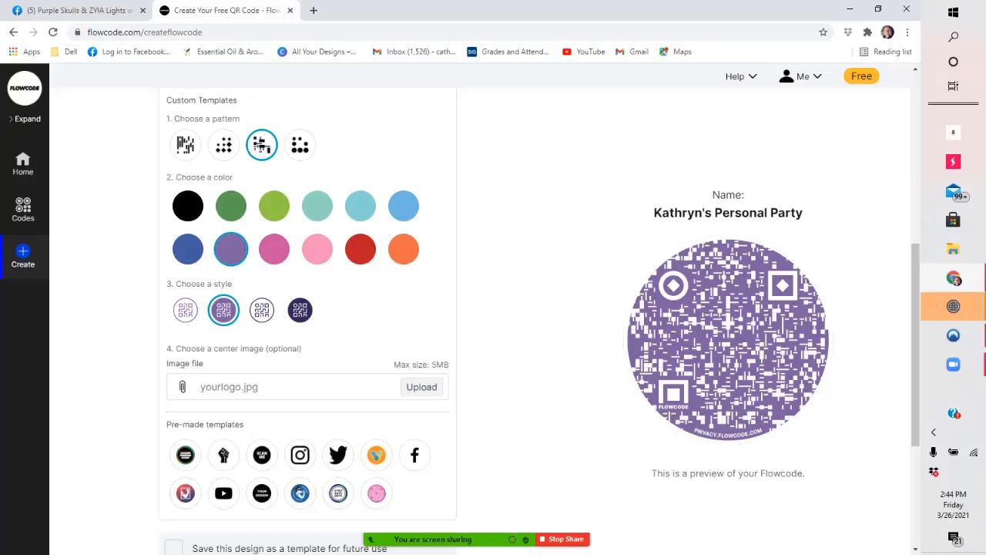
{"action": "left_click", "coordinate": [300, 309]}
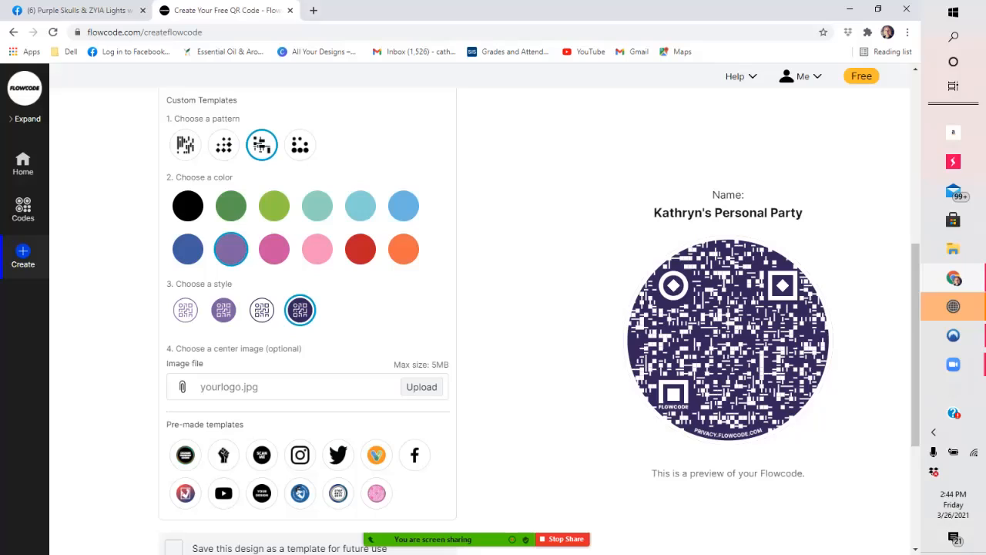
{"action": "left_click", "coordinate": [262, 309]}
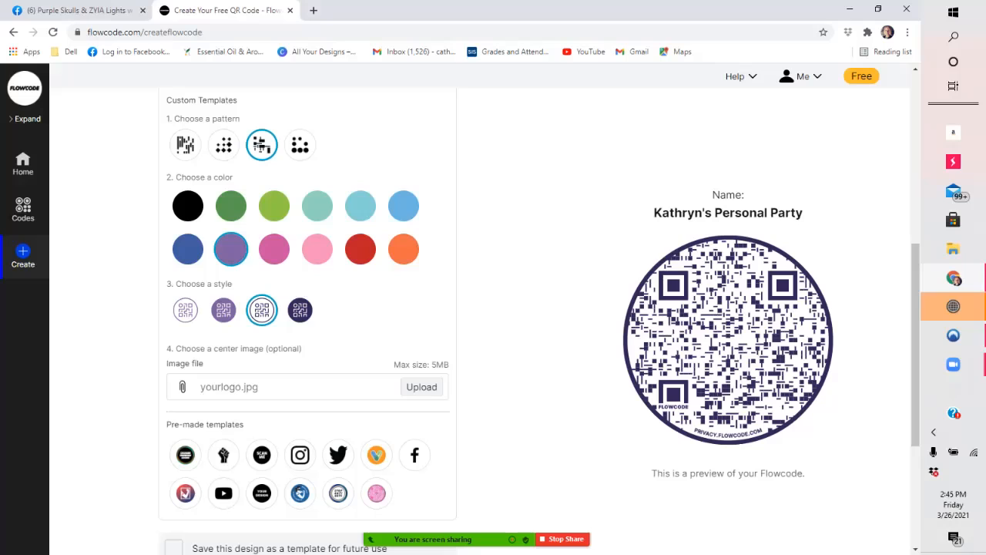
{"action": "left_click", "coordinate": [301, 310]}
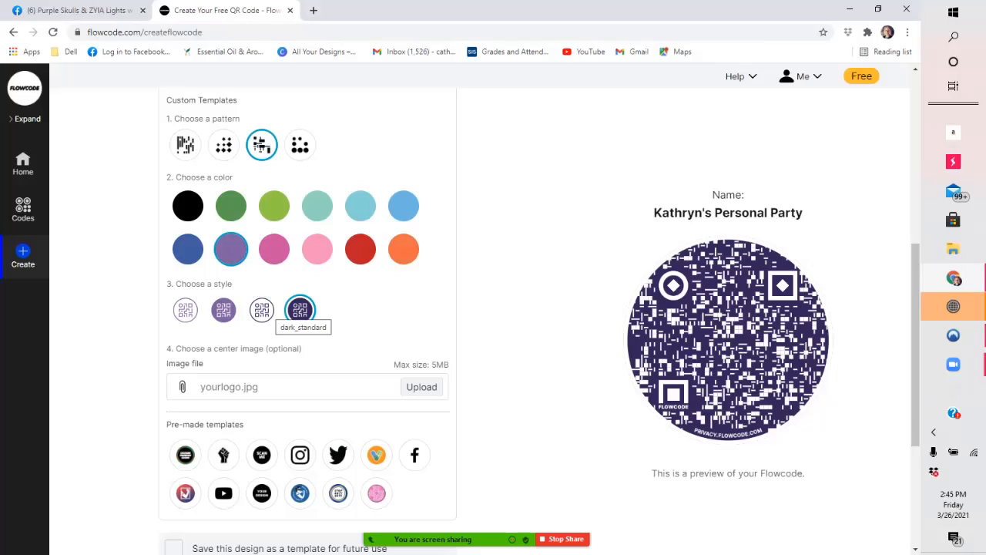
{"action": "left_click", "coordinate": [262, 309]}
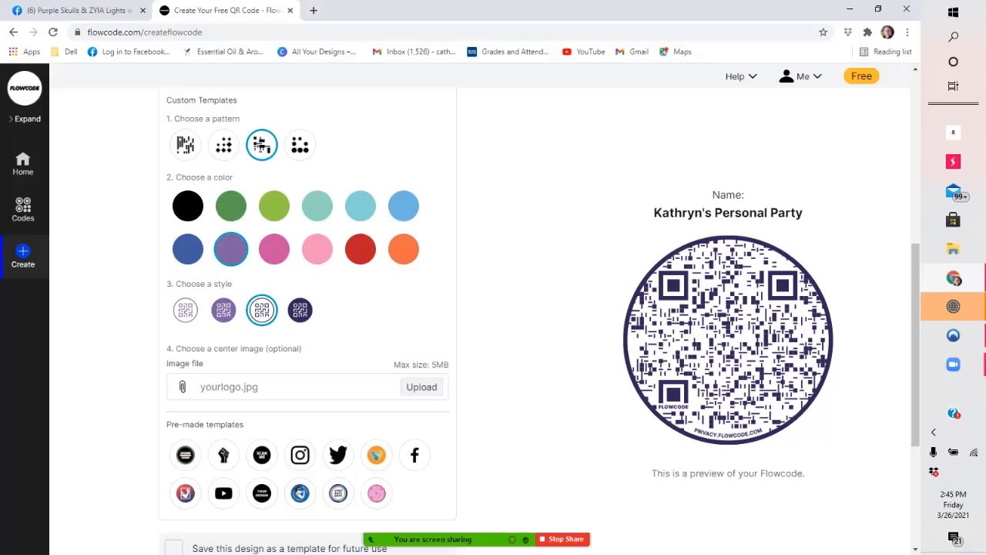
- Upload white on black ZYIA.png from the ZYIA folder as the code's center image
{"action": "left_click", "coordinate": [421, 386]}
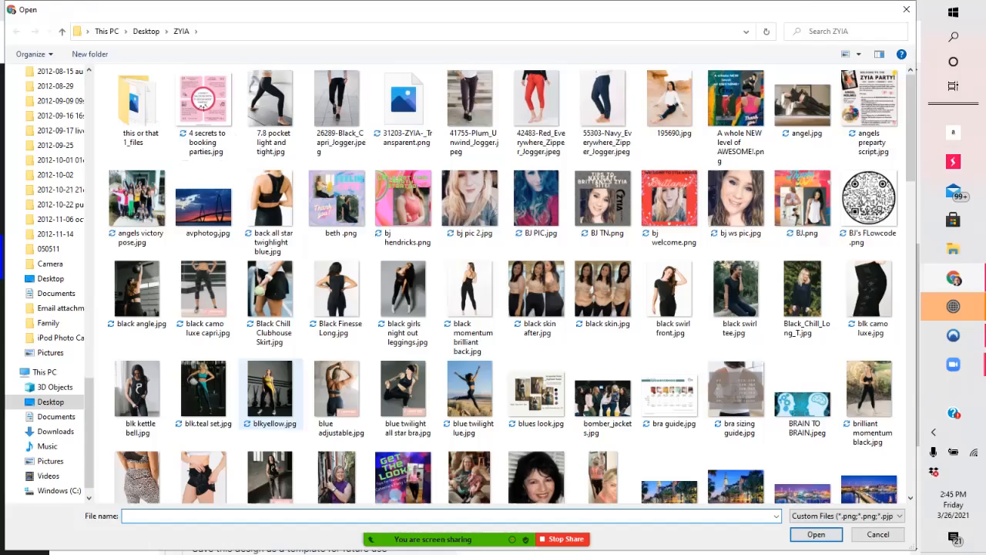
{"action": "scroll", "coordinate": [653, 437], "scroll_direction": "down", "scroll_amount": 15}
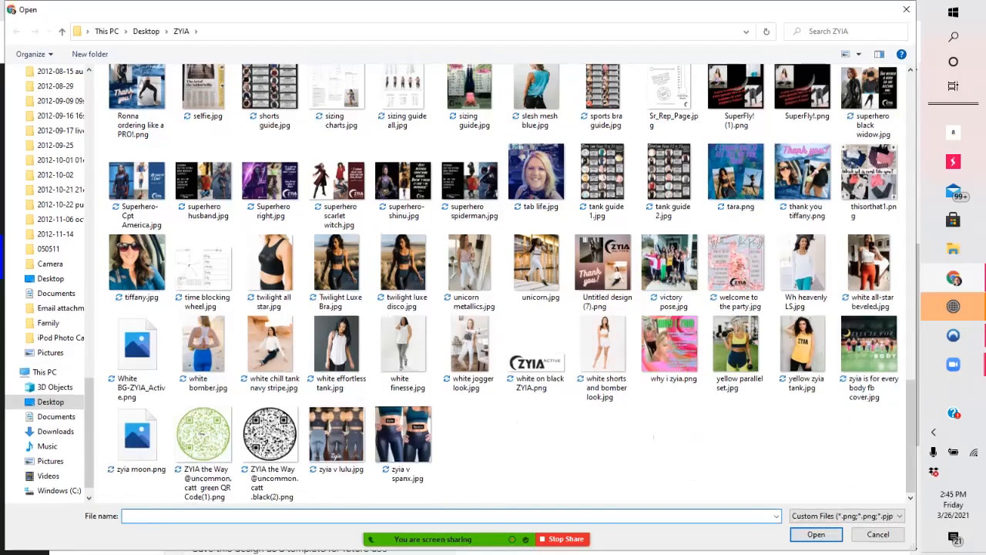
{"action": "double_click", "coordinate": [538, 362]}
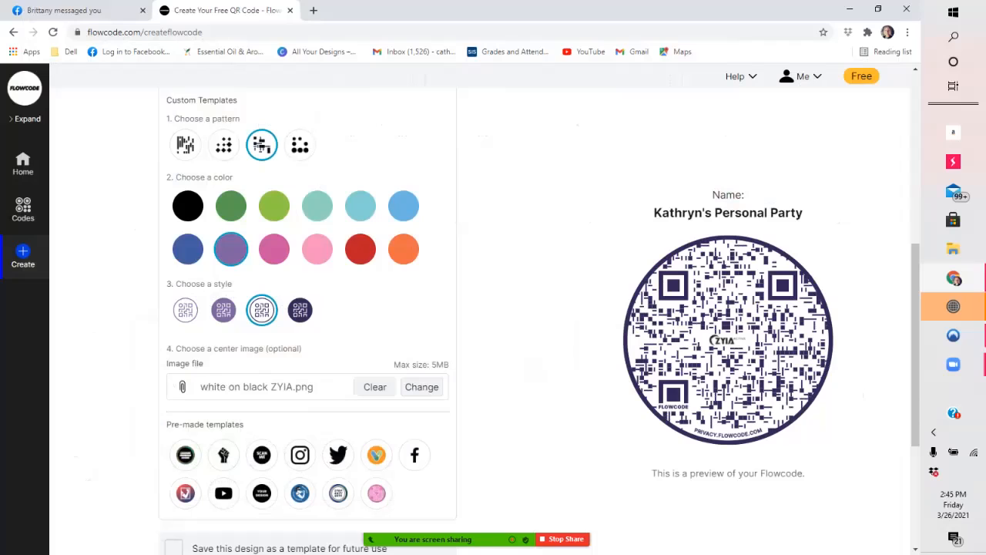
{"action": "scroll", "coordinate": [308, 324], "scroll_direction": "down", "scroll_amount": 3}
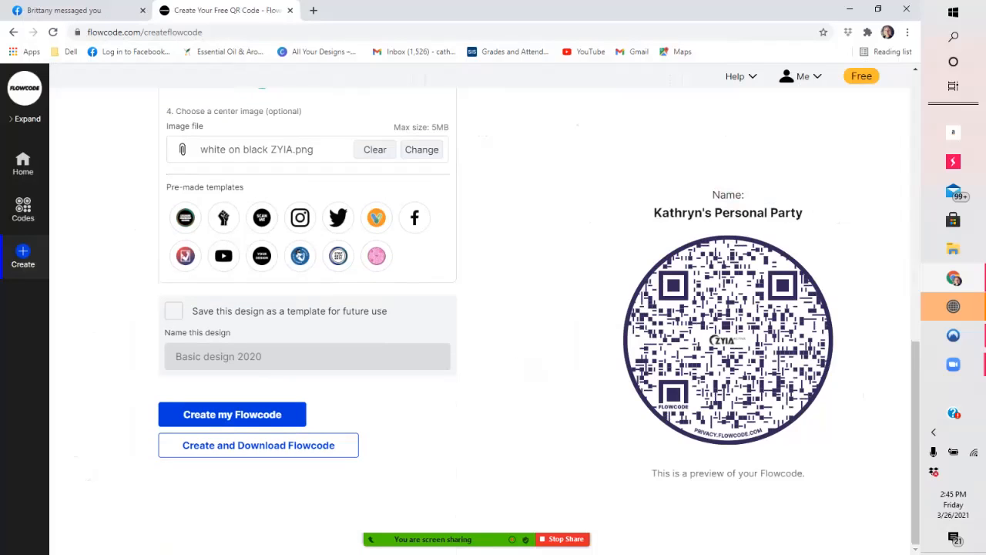
- Create the Flowcode and download just the code as a PNG without a transparent background
{"action": "left_click", "coordinate": [259, 446]}
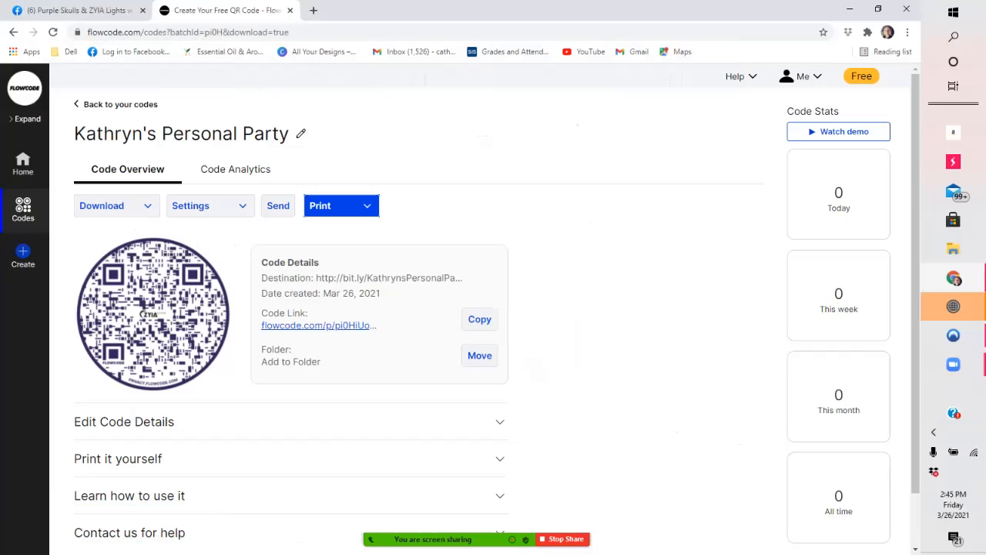
{"action": "left_click", "coordinate": [117, 206]}
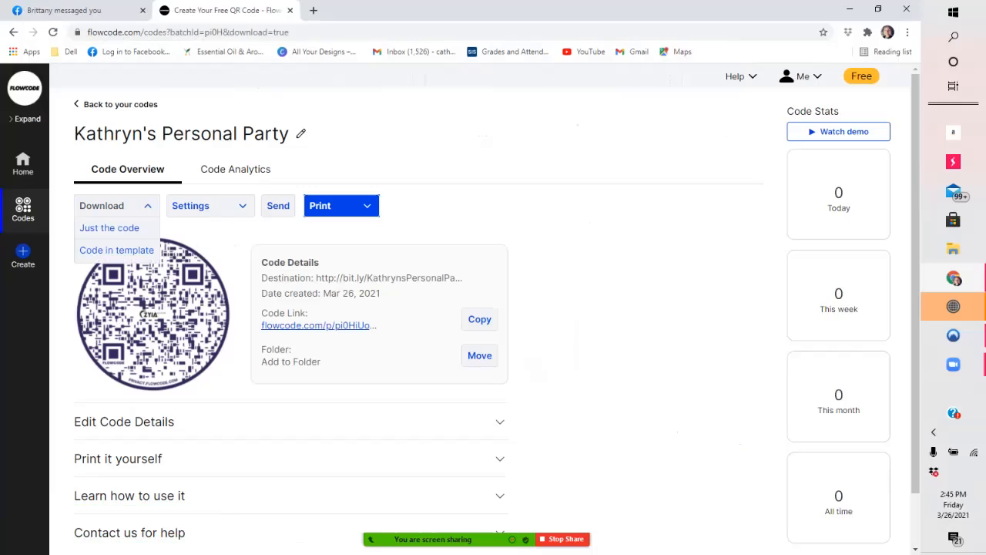
{"action": "left_click", "coordinate": [110, 228]}
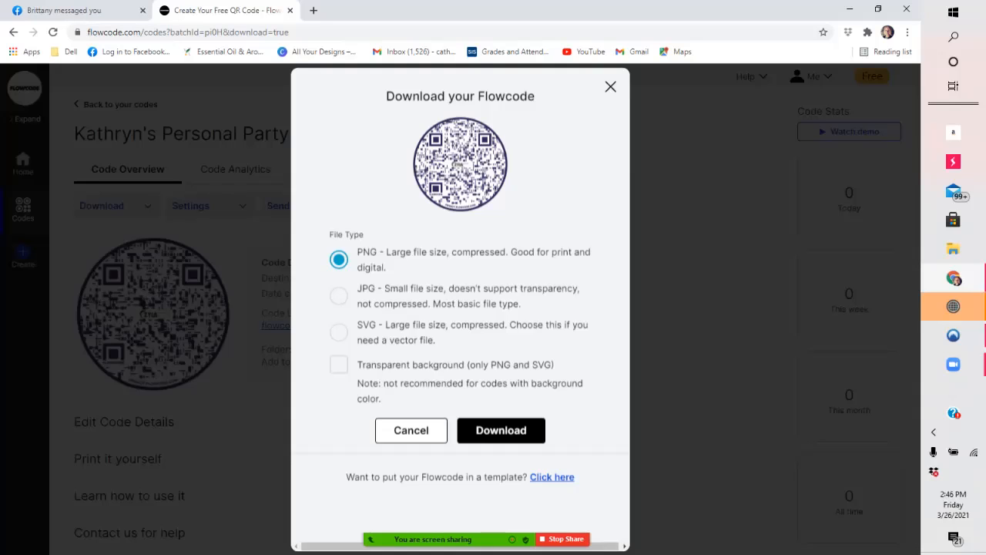
{"action": "left_click", "coordinate": [501, 431]}
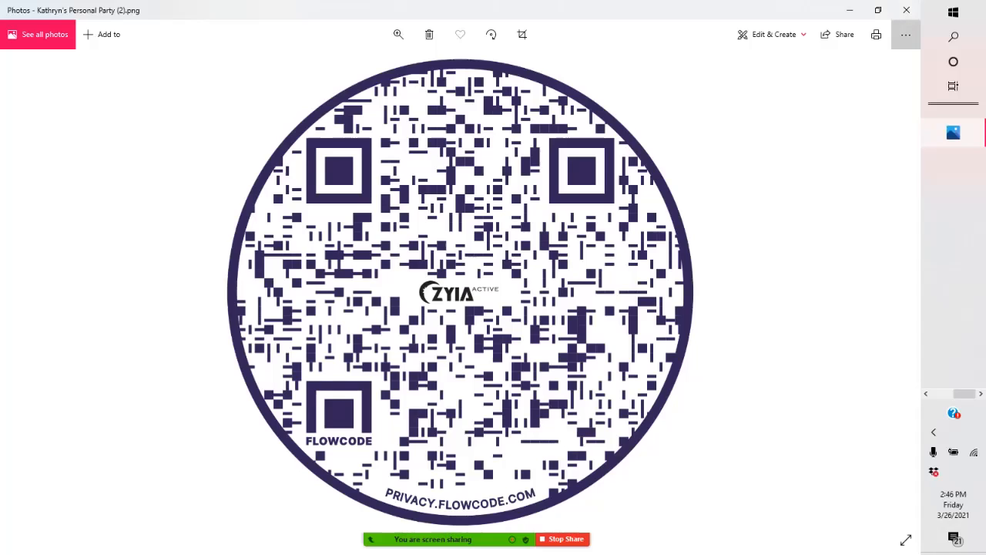
- Save a copy of the downloaded code image as a PNG in the ZYIA FLOWCODES folder, keeping its suggested file name
{"action": "left_click", "coordinate": [906, 34]}
{"action": "left_click", "coordinate": [907, 33]}
{"action": "left_click", "coordinate": [906, 34]}
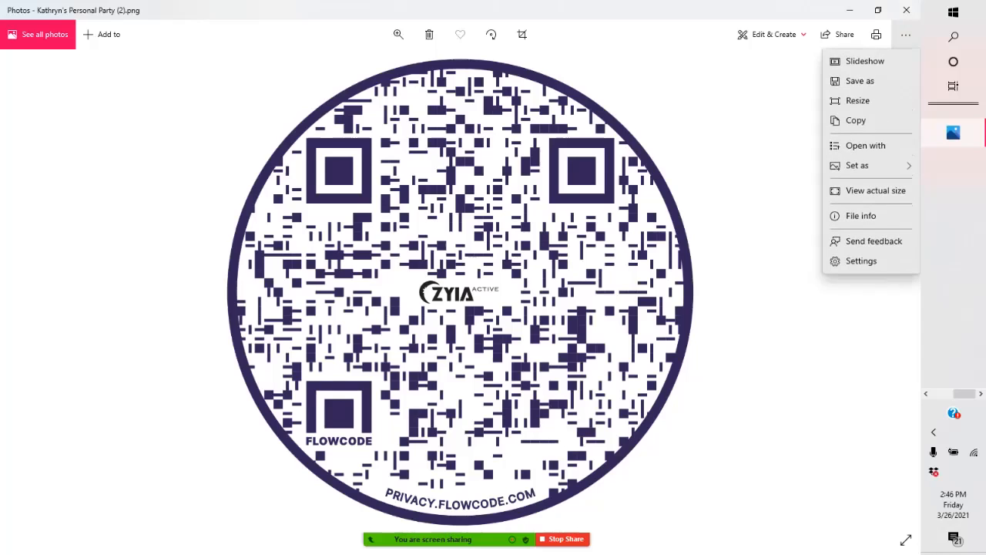
{"action": "left_click", "coordinate": [860, 81]}
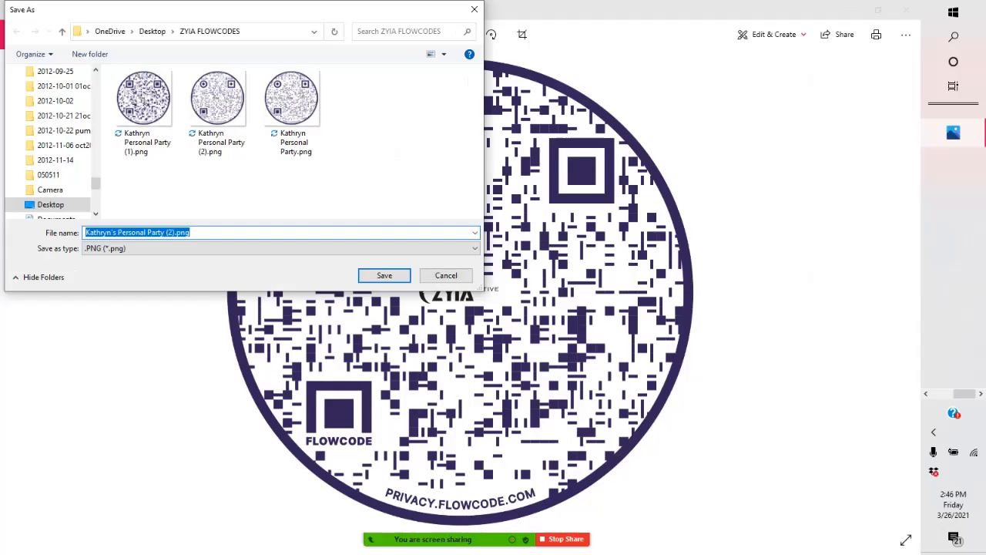
{"action": "left_click", "coordinate": [171, 232]}
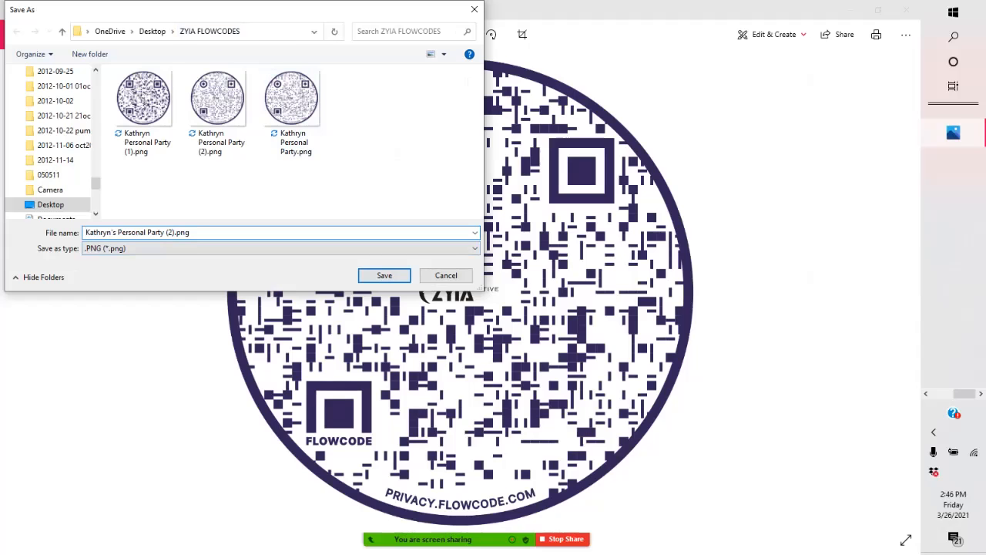
{"action": "left_click", "coordinate": [384, 275]}
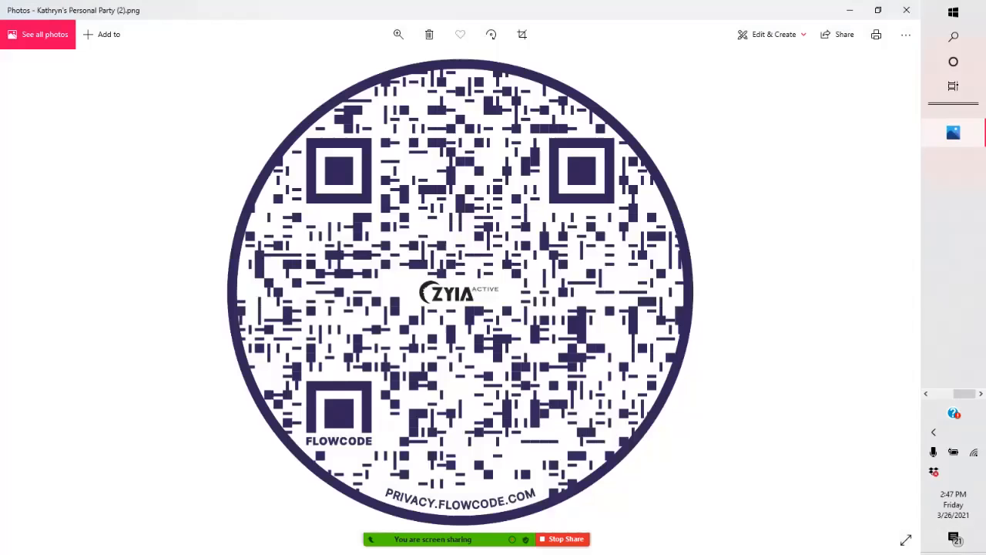
- Close the image viewer, browser and NordVPN windows, postponing the NordVPN update and dismissing the OneDrive sign-in prompt
{"action": "left_click", "coordinate": [907, 10]}
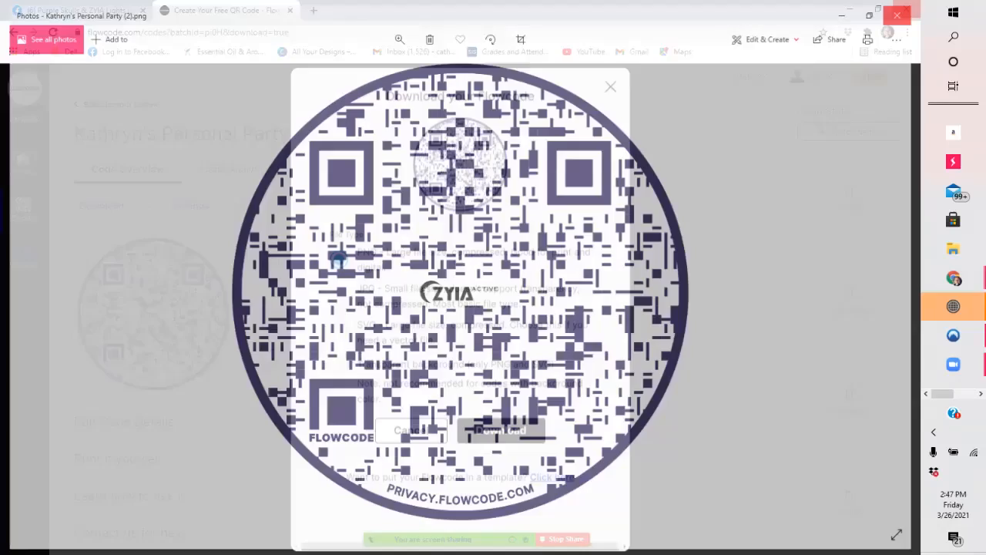
{"action": "left_click", "coordinate": [906, 10]}
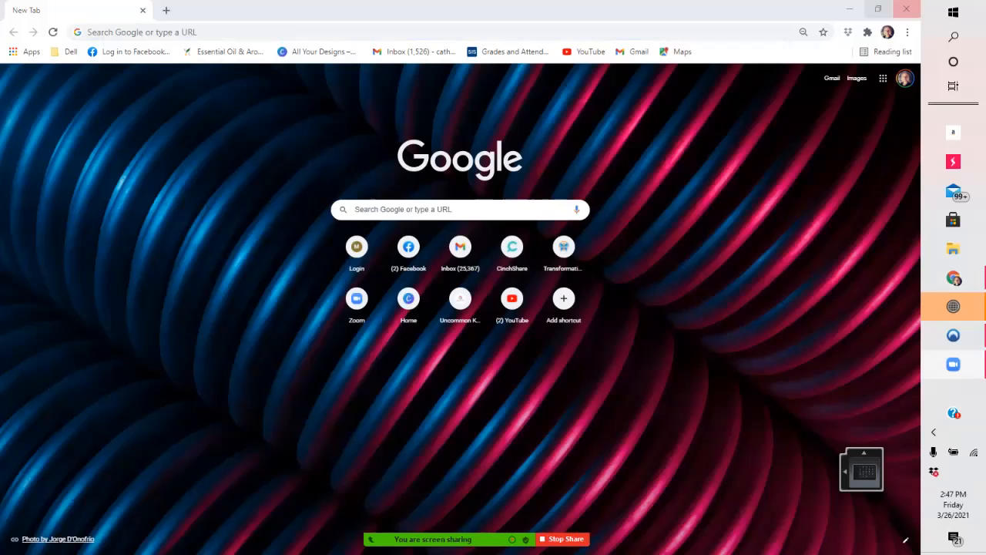
{"action": "left_click", "coordinate": [906, 10]}
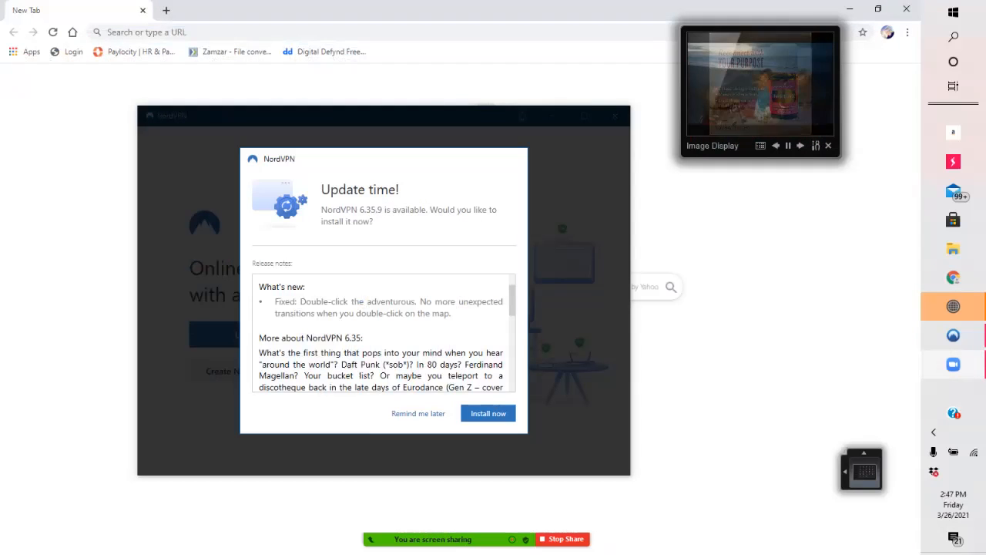
{"action": "left_click", "coordinate": [419, 414]}
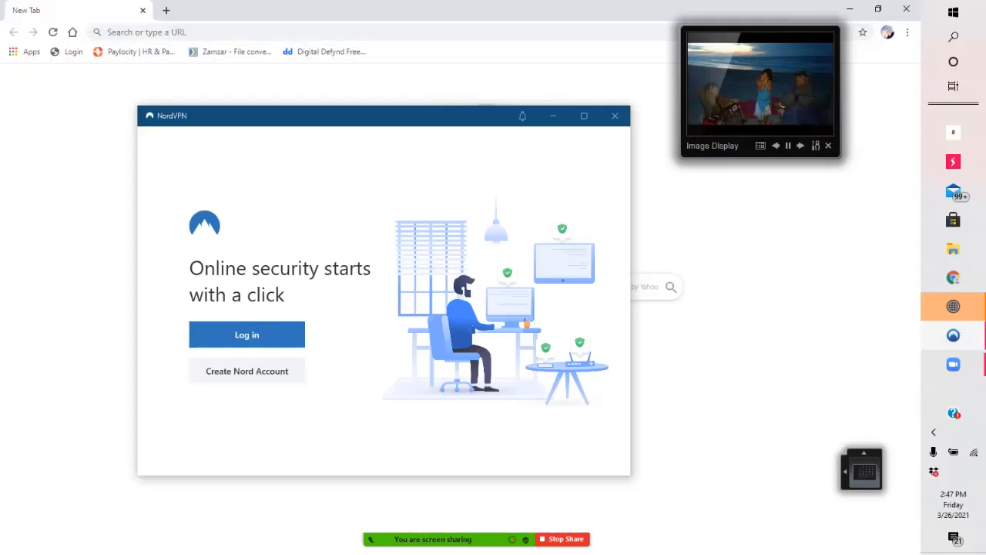
{"action": "left_click", "coordinate": [615, 116]}
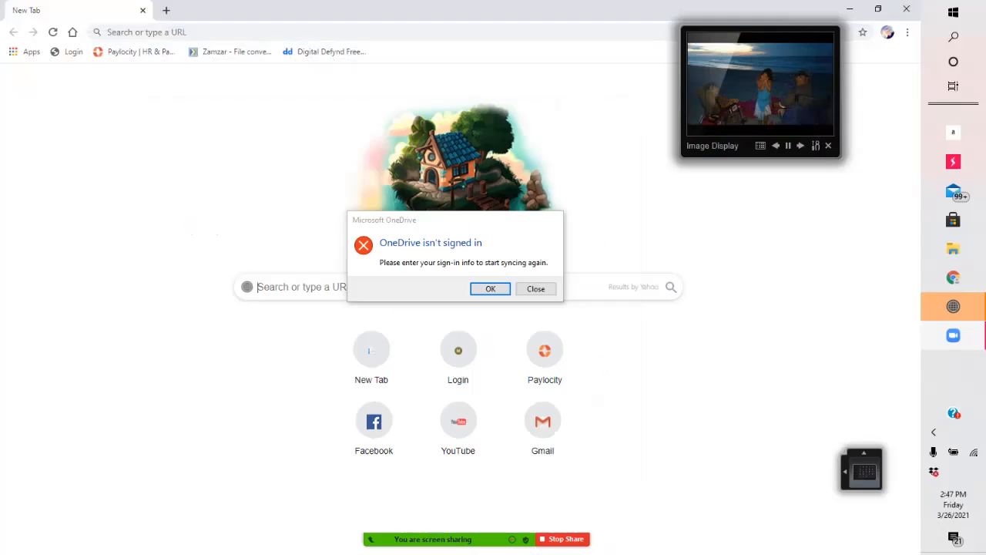
{"action": "left_click", "coordinate": [536, 288]}
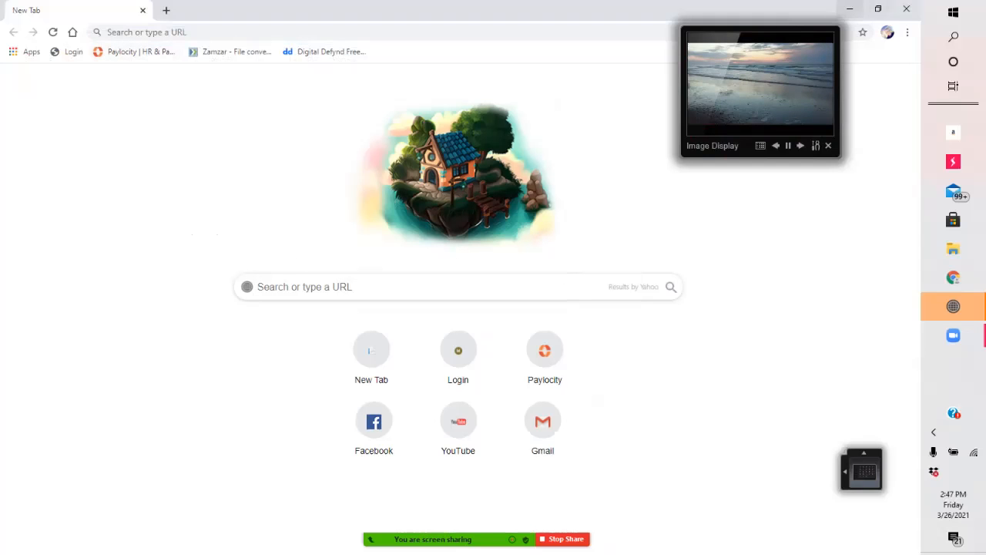
{"action": "left_click", "coordinate": [906, 9]}
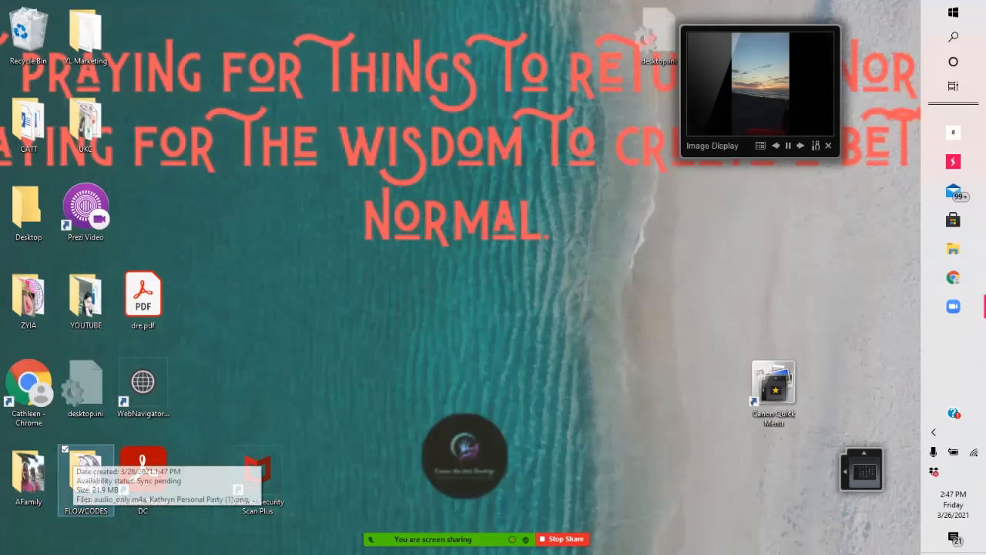
- Open the newly saved personal party code image from the ZYIA FLOWCODES folder on the desktop to check it
{"action": "double_click", "coordinate": [85, 472]}
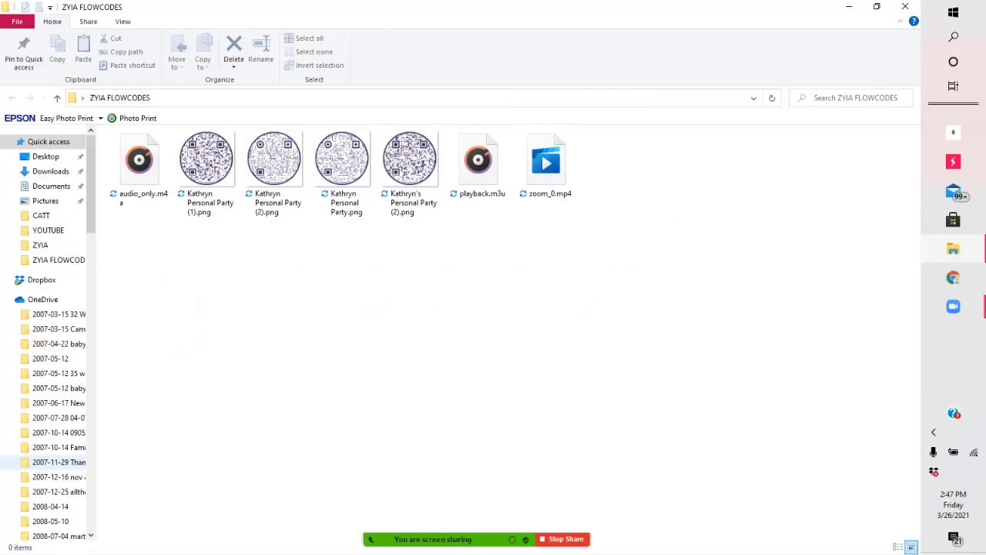
{"action": "double_click", "coordinate": [410, 162]}
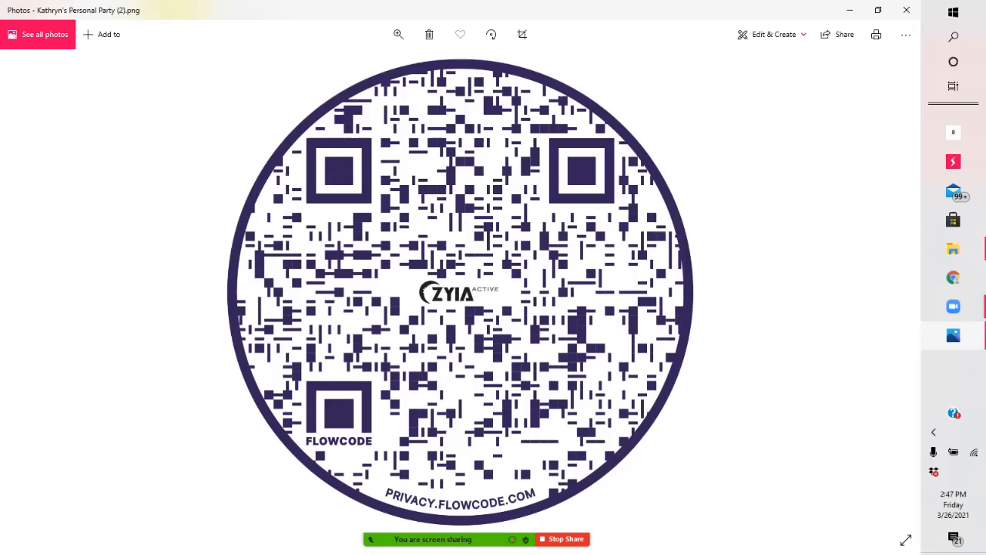
{"action": "mouse_move", "coordinate": [476, 539]}
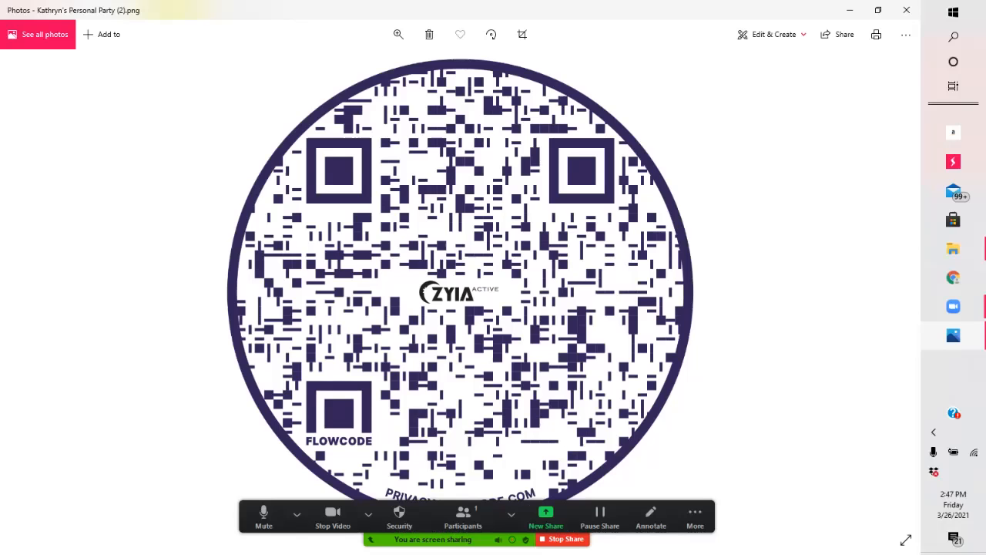